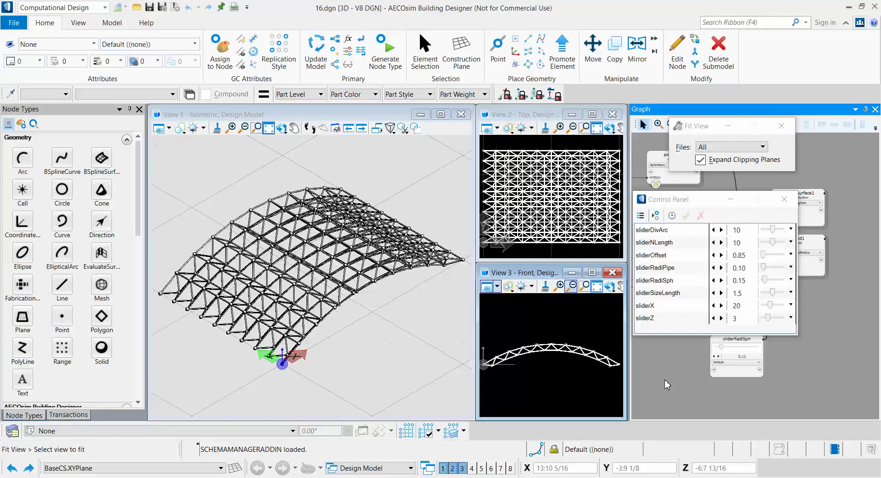
- Move the Control Panel clear of the node graph, examine the graph's nodes and connections, and return the panel over the graph
{"action": "left_click_drag", "start_coordinate": [675, 203], "coordinate": [547, 217]}
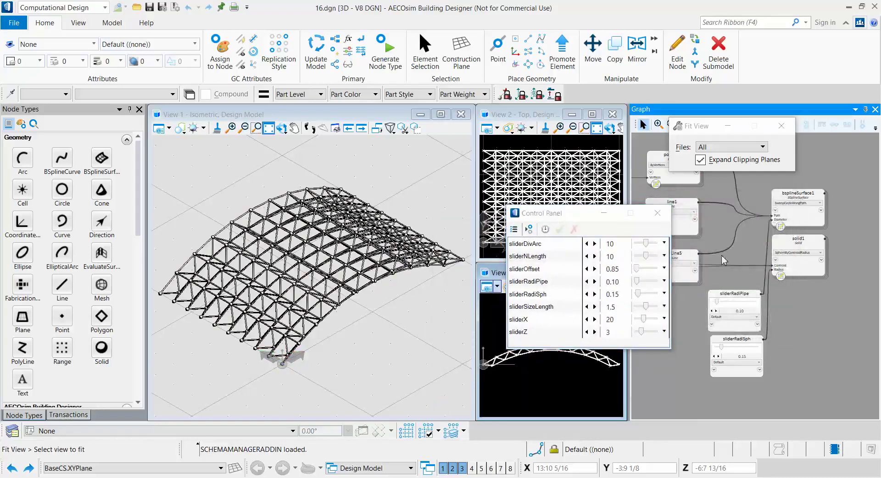
{"action": "scroll", "coordinate": [724, 260], "scroll_direction": "down", "scroll_amount": 5}
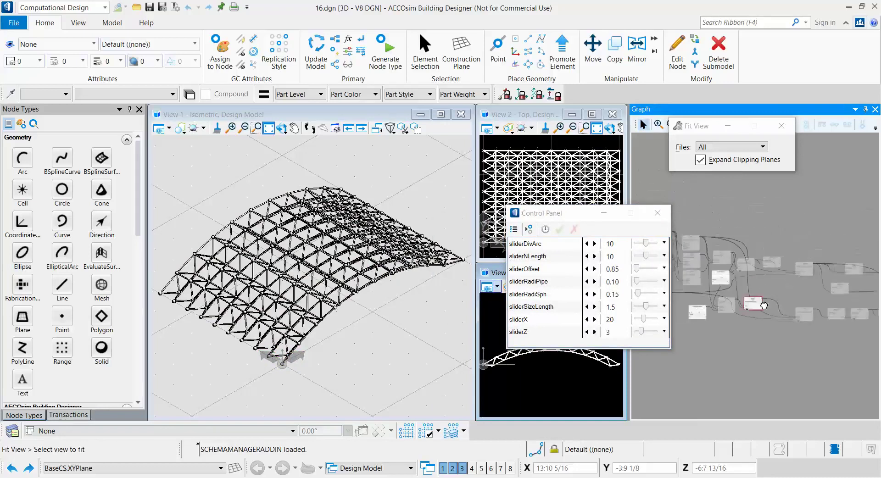
{"action": "scroll", "coordinate": [763, 305], "scroll_direction": "down", "scroll_amount": 5}
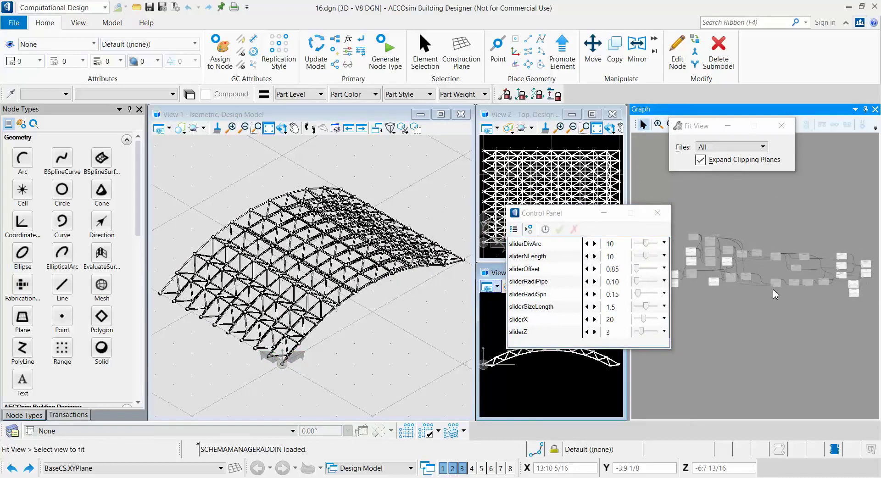
{"action": "middle_click_drag", "start_coordinate": [772, 289], "coordinate": [750, 290]}
{"action": "scroll", "coordinate": [765, 315], "scroll_direction": "up", "scroll_amount": 5}
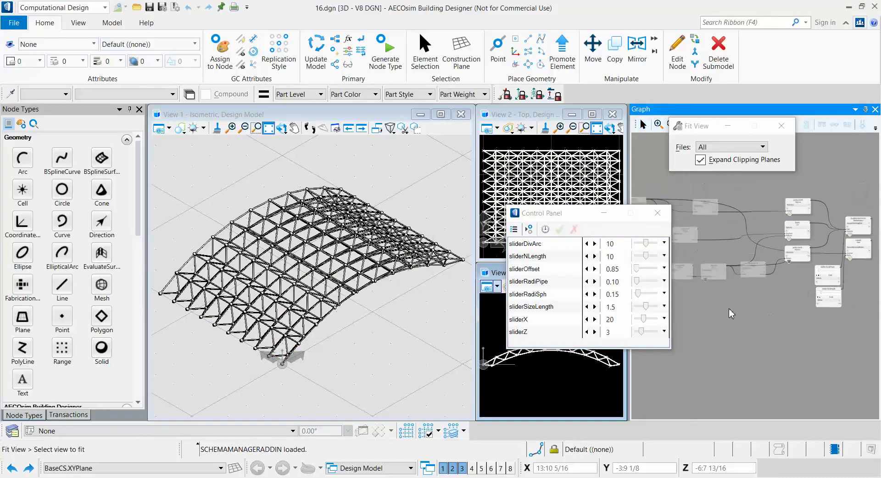
{"action": "left_click_drag", "start_coordinate": [546, 220], "coordinate": [688, 223]}
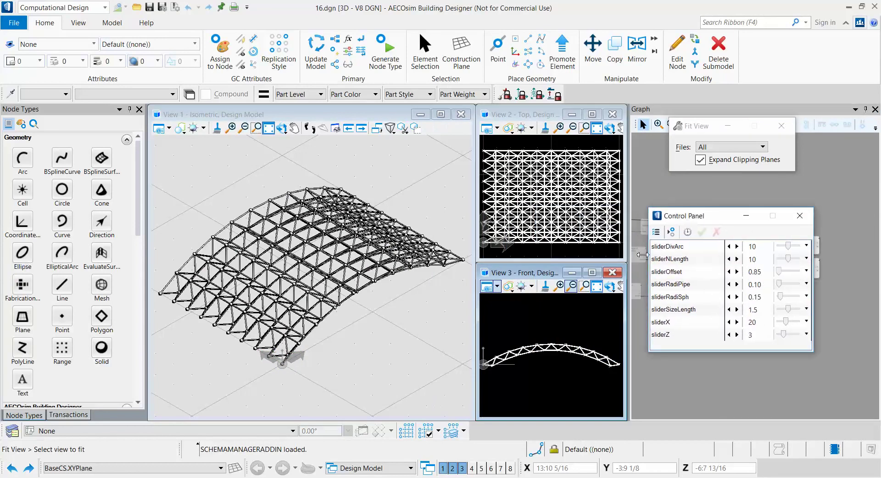
- Examine the space frame's pipes and sphere joints up close in the isometric view, then fit the whole model
{"action": "scroll", "coordinate": [364, 301], "scroll_direction": "up", "scroll_amount": 2}
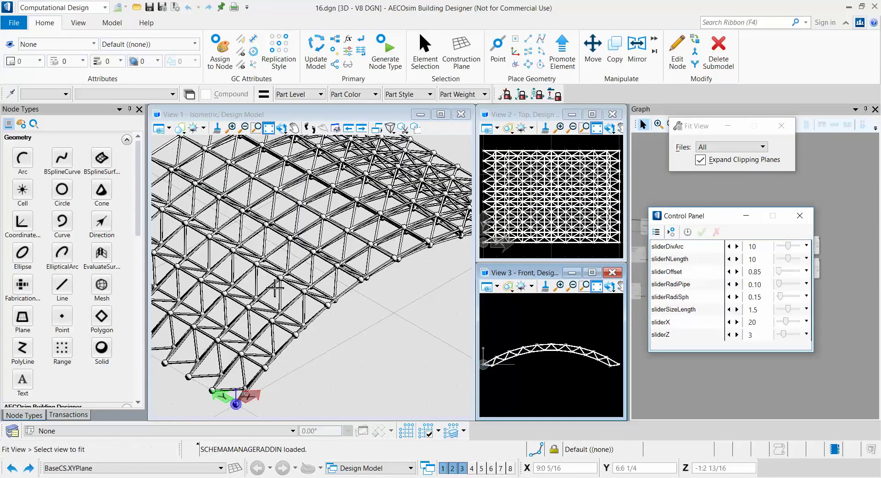
{"action": "middle_click_drag", "start_coordinate": [275, 287], "coordinate": [327, 357]}
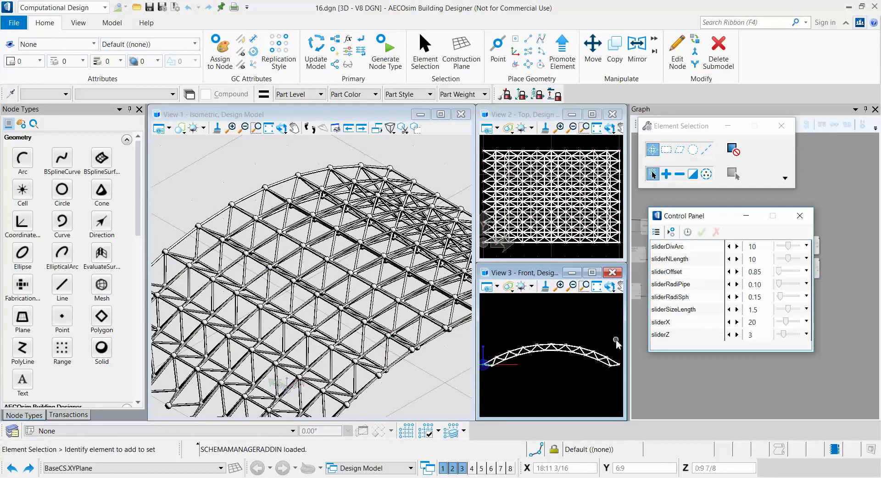
{"action": "left_click", "coordinate": [410, 311]}
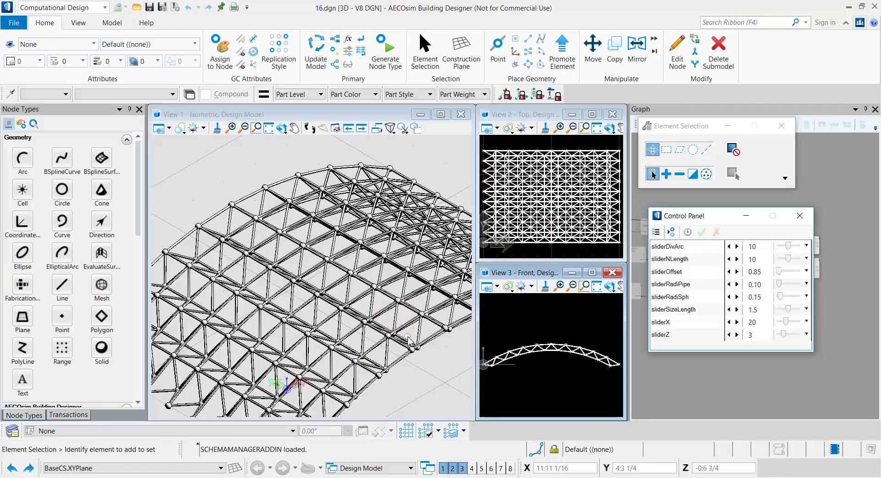
{"action": "scroll", "coordinate": [319, 317], "scroll_direction": "up", "scroll_amount": 5}
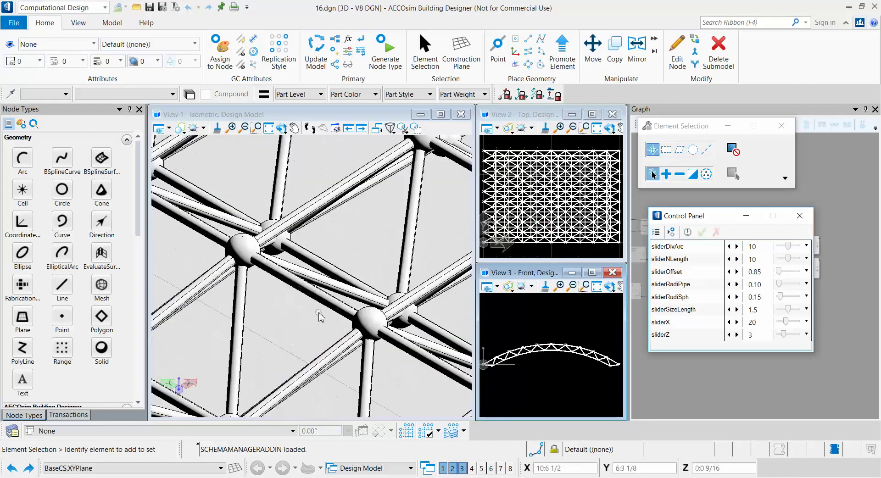
{"action": "scroll", "coordinate": [313, 269], "scroll_direction": "down", "scroll_amount": 5}
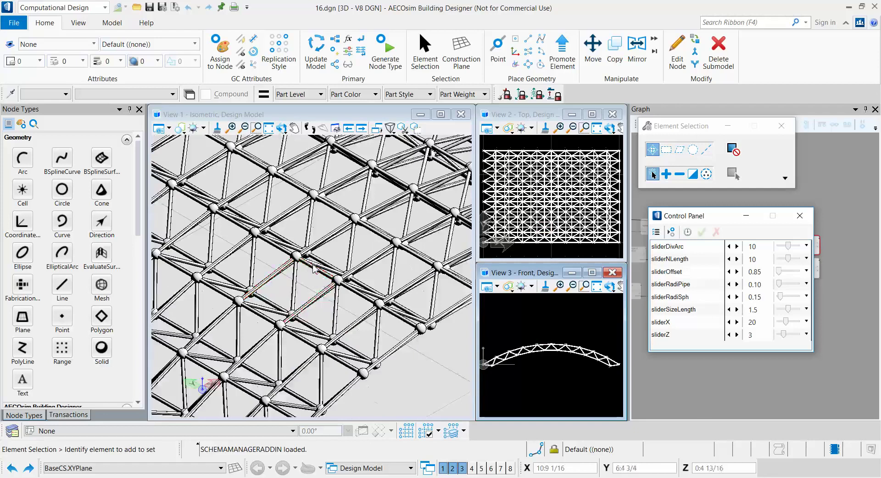
{"action": "middle_click_drag", "start_coordinate": [313, 265], "coordinate": [256, 243]}
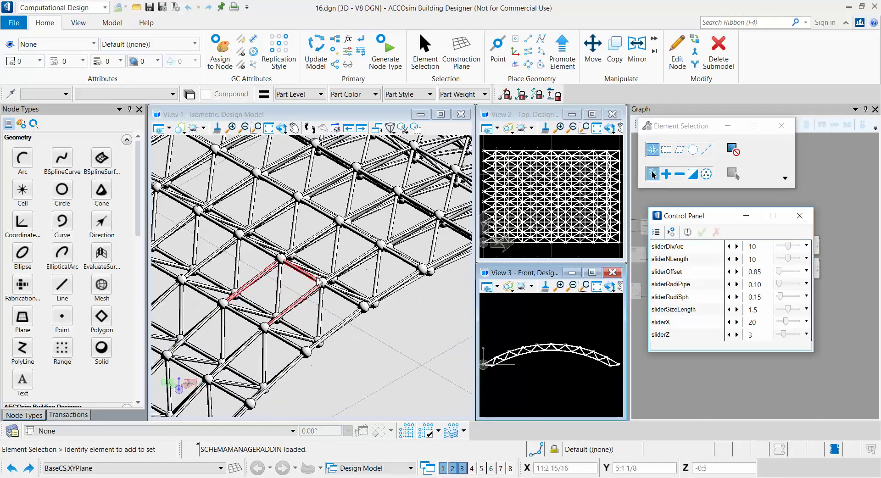
{"action": "middle_click_drag", "start_coordinate": [364, 321], "coordinate": [381, 338]}
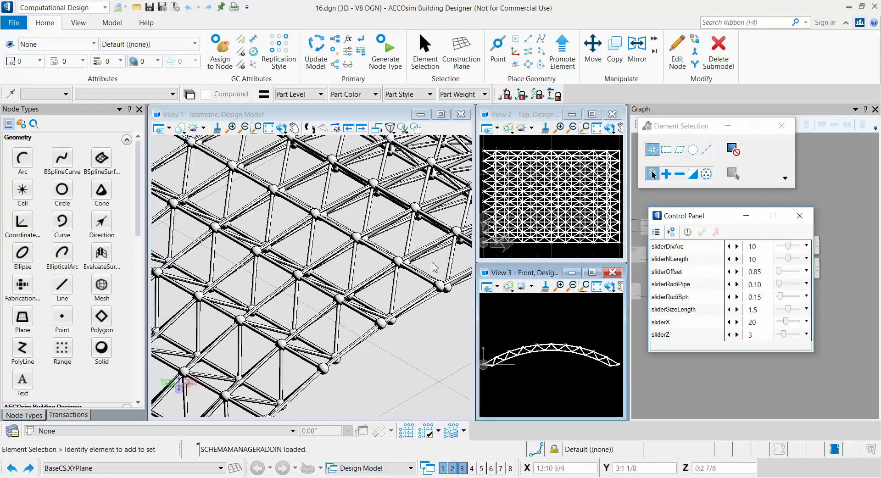
{"action": "scroll", "coordinate": [346, 271], "scroll_direction": "down", "scroll_amount": 5}
{"action": "middle_click_drag", "start_coordinate": [345, 270], "coordinate": [337, 292]}
{"action": "key", "text": "Escape"}
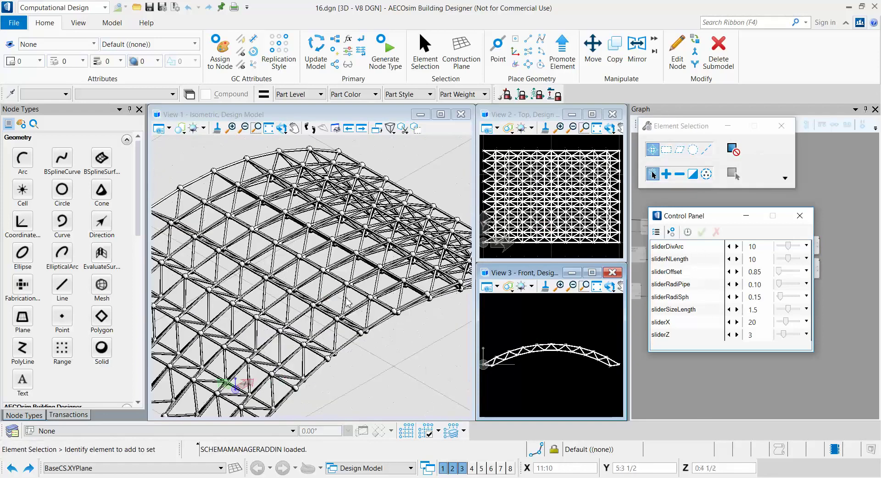
{"action": "scroll", "coordinate": [336, 291], "scroll_direction": "up", "scroll_amount": 3}
{"action": "scroll", "coordinate": [372, 323], "scroll_direction": "down", "scroll_amount": 3}
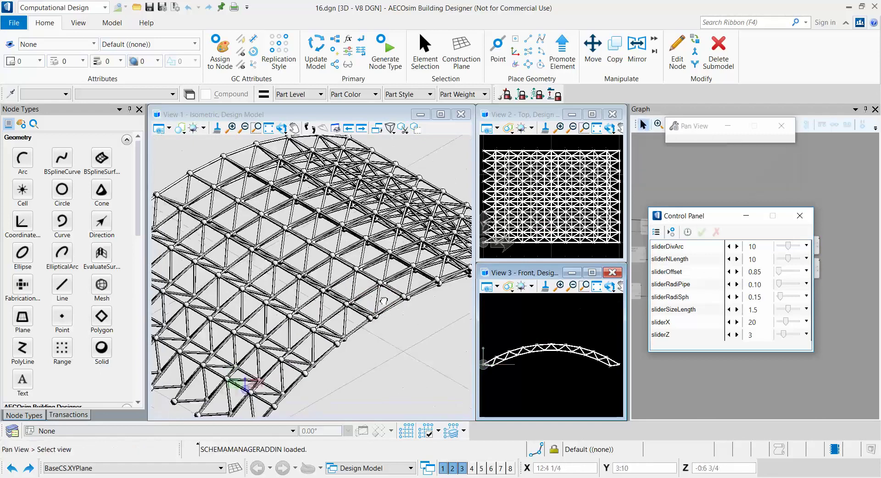
{"action": "left_click", "coordinate": [269, 128]}
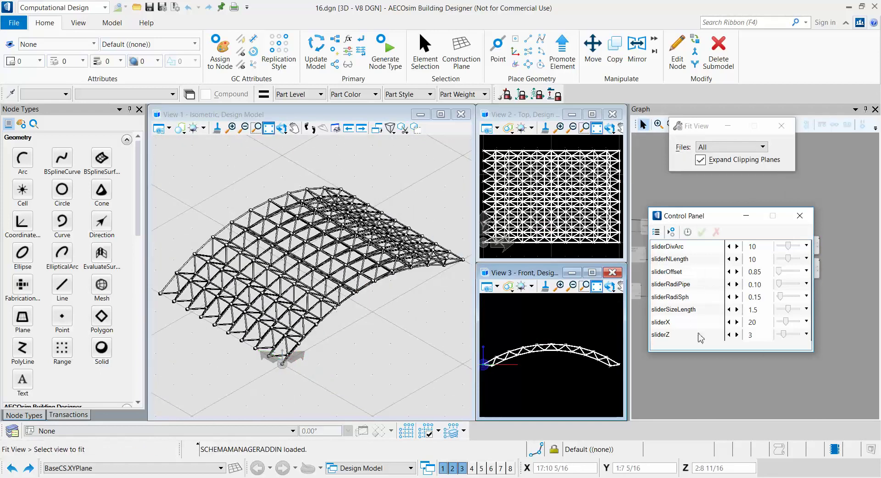
- Enlarge the Front view, fit the arch in it, and set sliderX to 25
{"action": "left_click", "coordinate": [592, 273]}
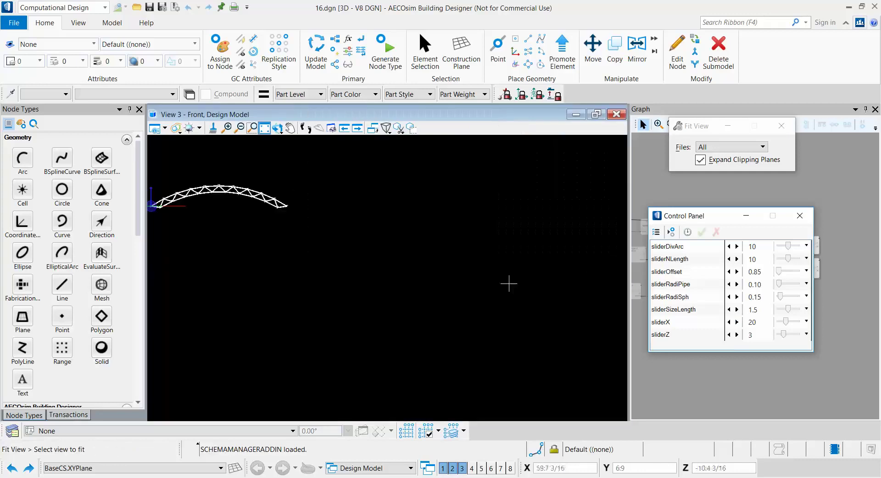
{"action": "middle_click_drag", "start_coordinate": [391, 270], "coordinate": [504, 301]}
{"action": "scroll", "coordinate": [292, 261], "scroll_direction": "up", "scroll_amount": 6}
{"action": "scroll", "coordinate": [293, 261], "scroll_direction": "down", "scroll_amount": 1}
{"action": "middle_click_drag", "start_coordinate": [296, 263], "coordinate": [350, 357]}
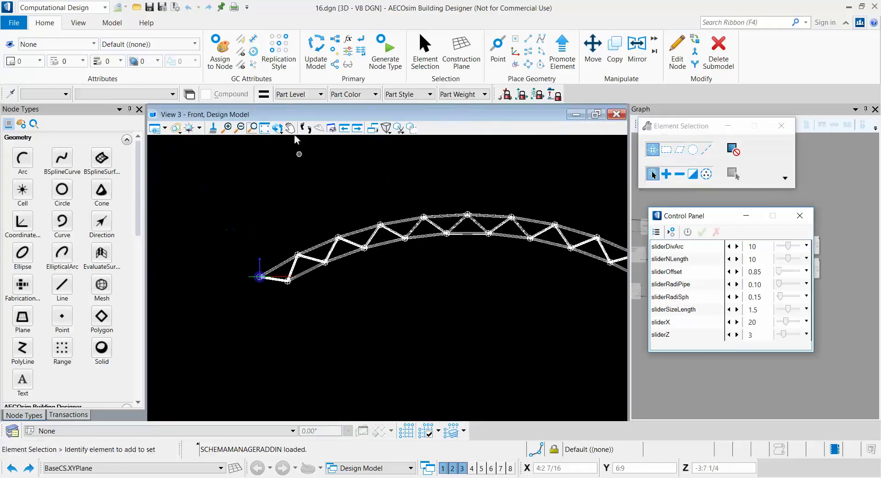
{"action": "left_click", "coordinate": [265, 128]}
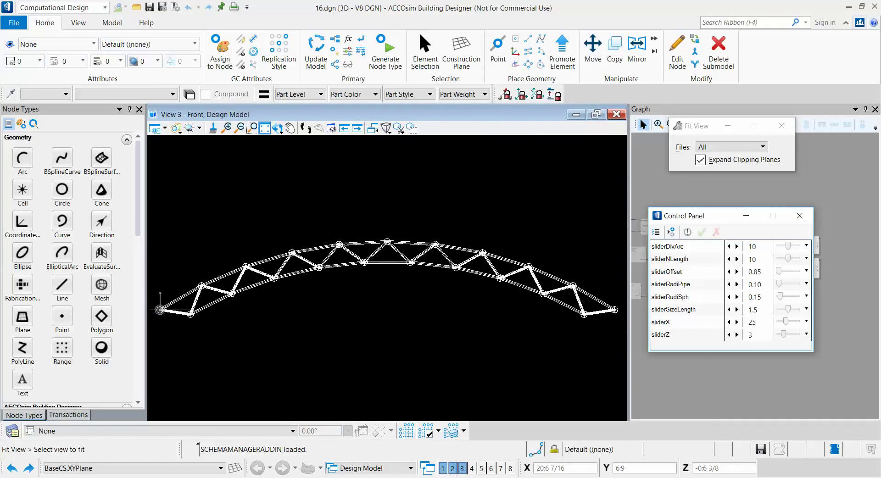
{"action": "key", "text": "Return"}
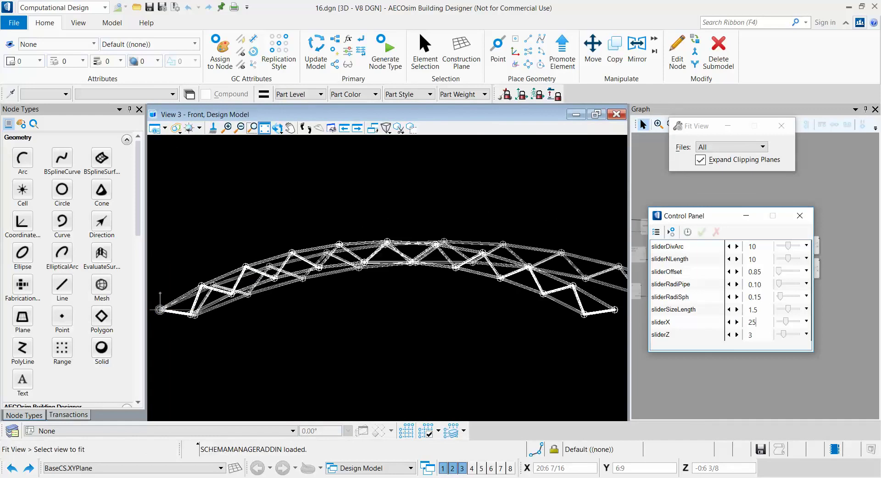
- Set sliderZ to 5 and restore the multi-view layout with the arch in the isometric view
{"action": "left_click", "coordinate": [416, 303]}
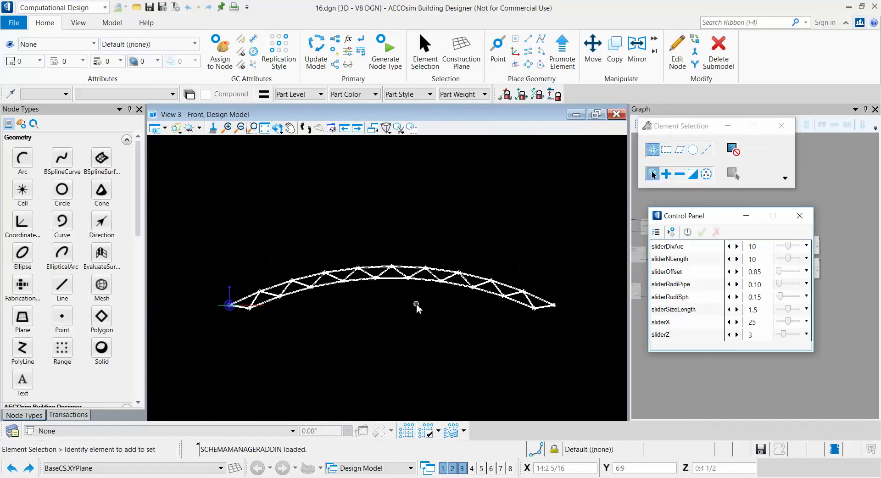
{"action": "left_click", "coordinate": [595, 115]}
{"action": "middle_click_drag", "start_coordinate": [332, 283], "coordinate": [249, 308]}
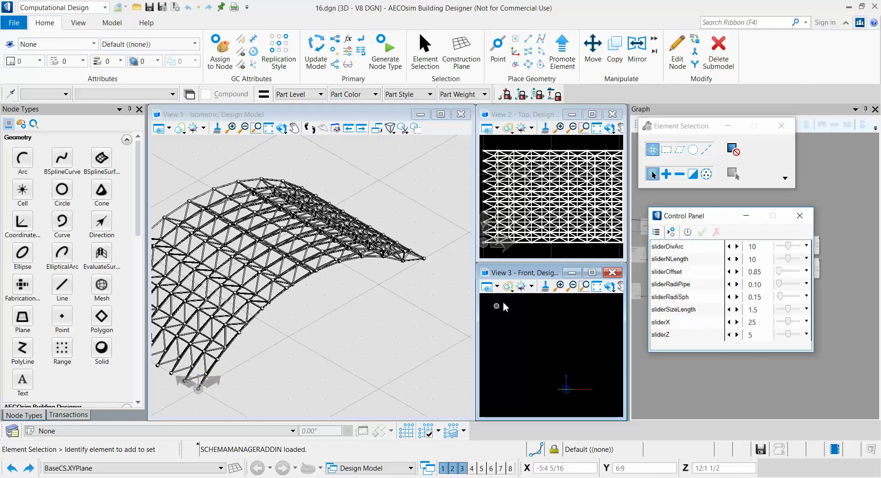
- Set sliderDivArc to 6 while checking the arch's divisions in the enlarged Front view, then return to the multi-view layout
{"action": "left_click", "coordinate": [592, 272]}
{"action": "scroll", "coordinate": [454, 305], "scroll_direction": "down", "scroll_amount": 3}
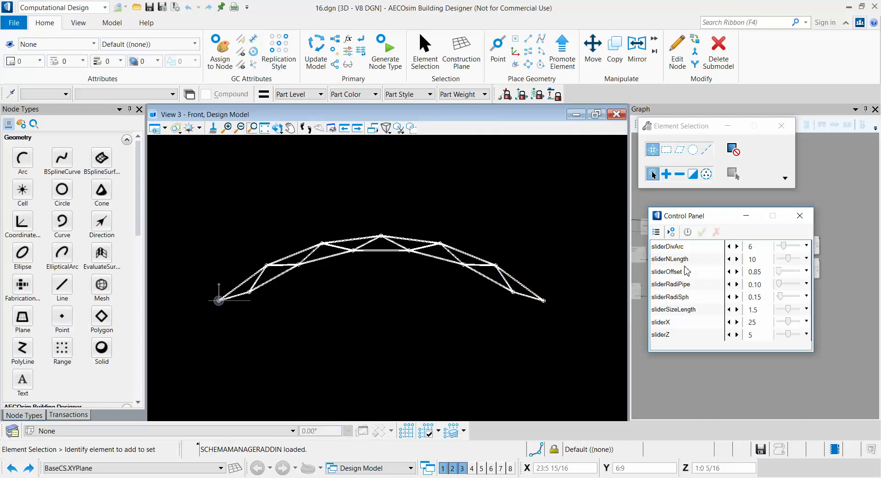
{"action": "left_click", "coordinate": [596, 116]}
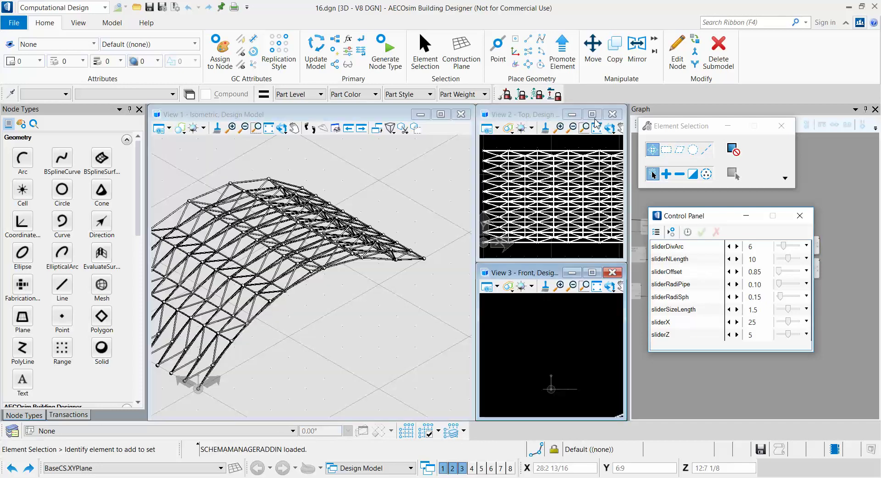
{"action": "middle_click_drag", "start_coordinate": [357, 280], "coordinate": [409, 272]}
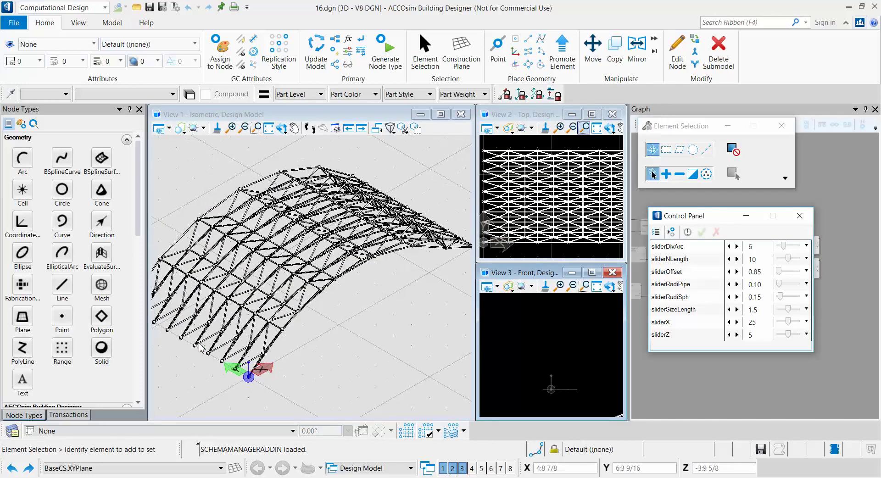
- Set sliderOffset to 1.50 while viewing the truss depth in the enlarged Front view, then restore the multi-view layout
{"action": "left_click", "coordinate": [592, 272]}
{"action": "scroll", "coordinate": [329, 257], "scroll_direction": "up", "scroll_amount": 2}
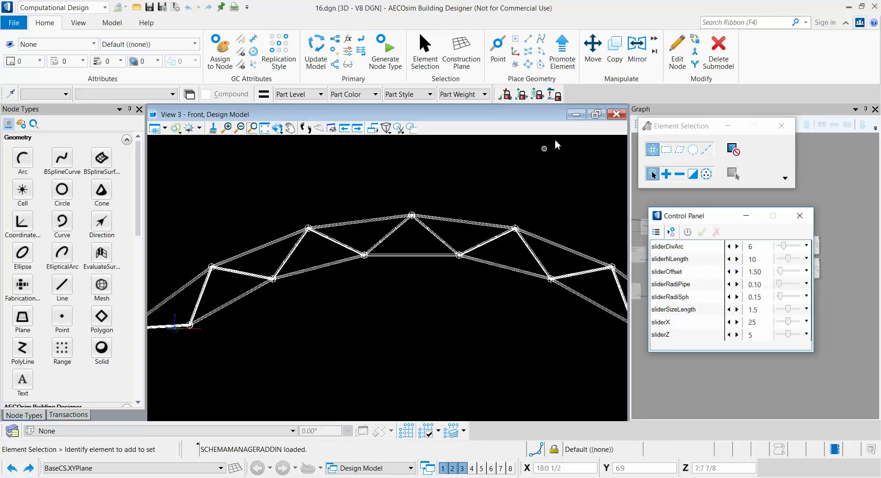
{"action": "left_click", "coordinate": [595, 116]}
{"action": "left_click", "coordinate": [293, 128]}
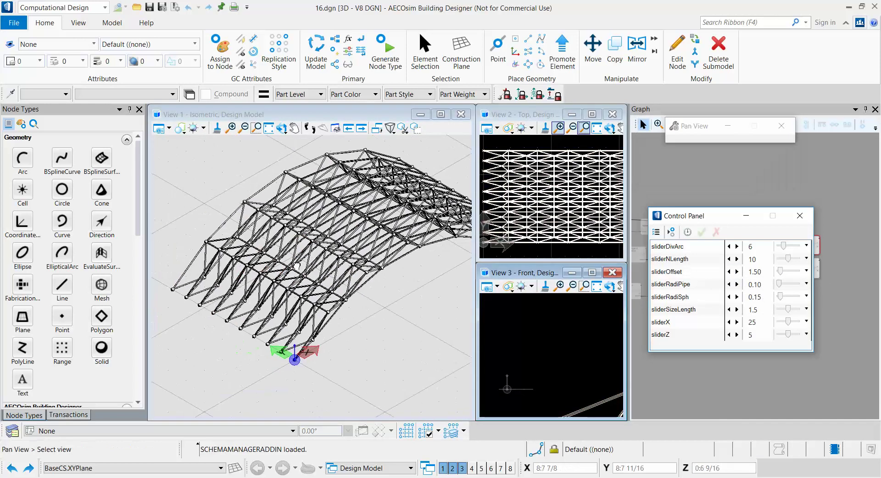
- Set sliderSizeLength to 2.0 for the space frame's bays along its length
{"action": "middle_click_drag", "start_coordinate": [336, 284], "coordinate": [256, 259]}
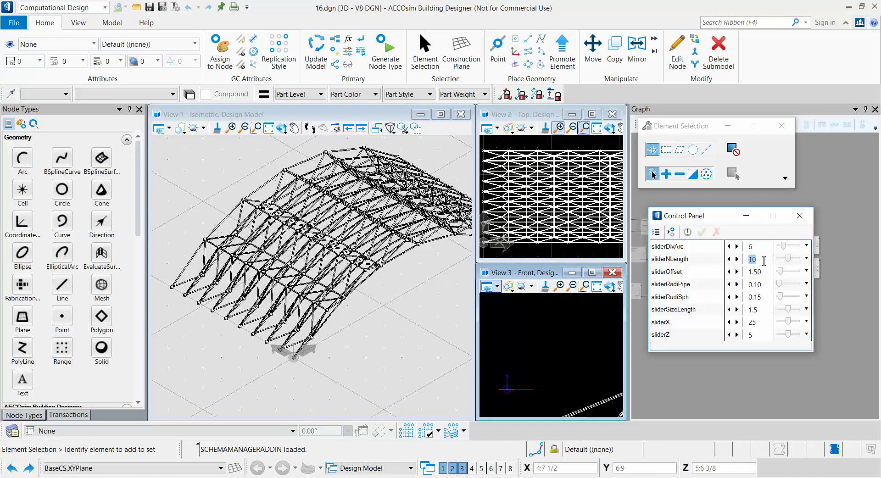
{"action": "left_click", "coordinate": [761, 314]}
{"action": "key", "text": "Return"}
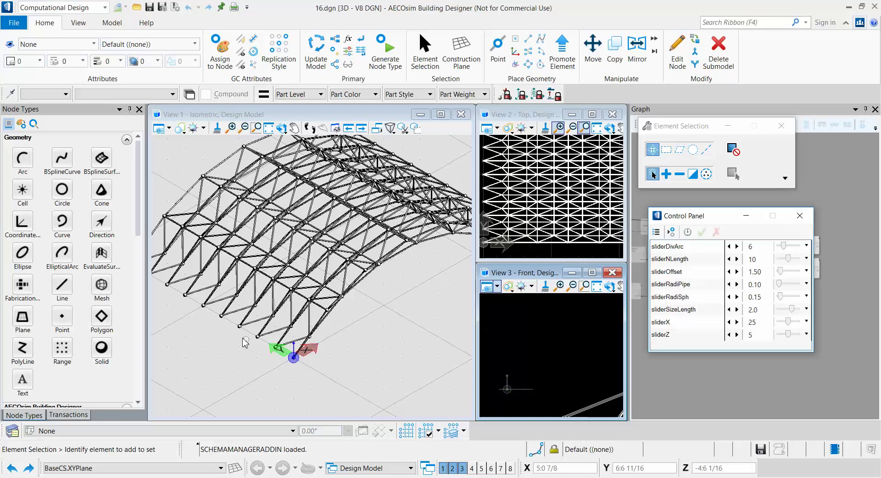
- Set sliderNLength to 15 and bring the whole space frame into the isometric view
{"action": "double_click", "coordinate": [764, 260]}
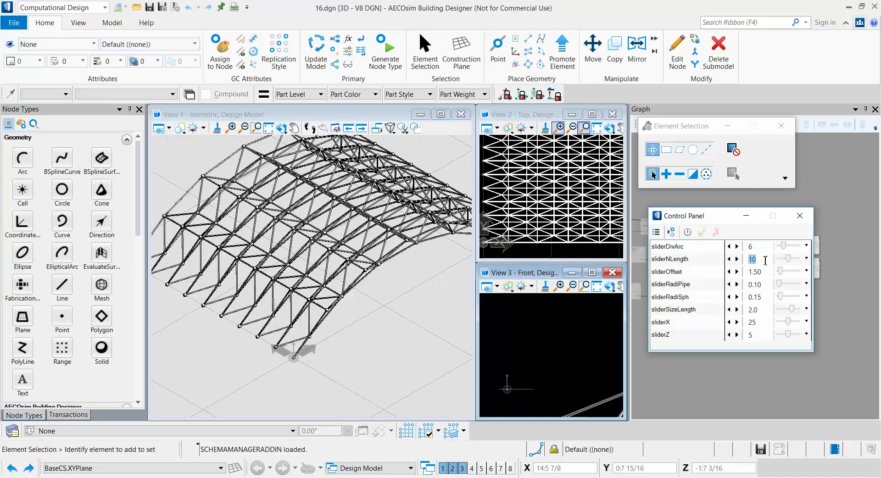
{"action": "type", "text": "15"}
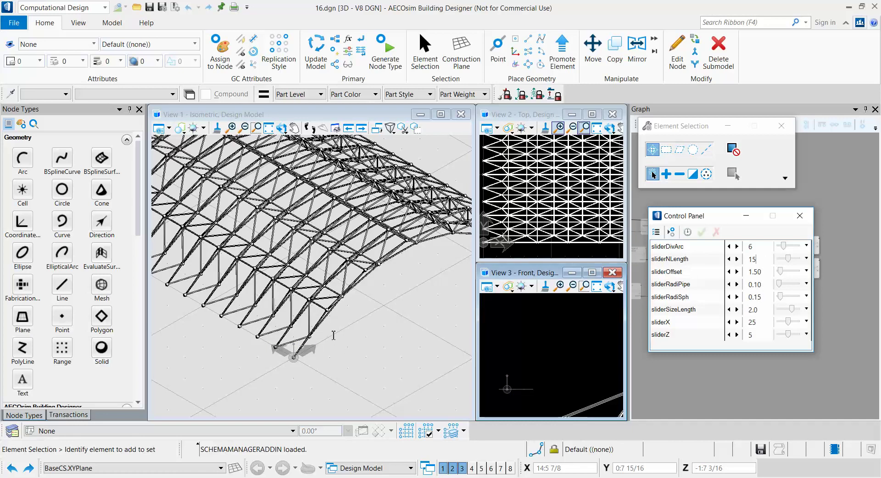
{"action": "middle_click_drag", "start_coordinate": [270, 274], "coordinate": [358, 326]}
{"action": "scroll", "coordinate": [337, 316], "scroll_direction": "down", "scroll_amount": 5}
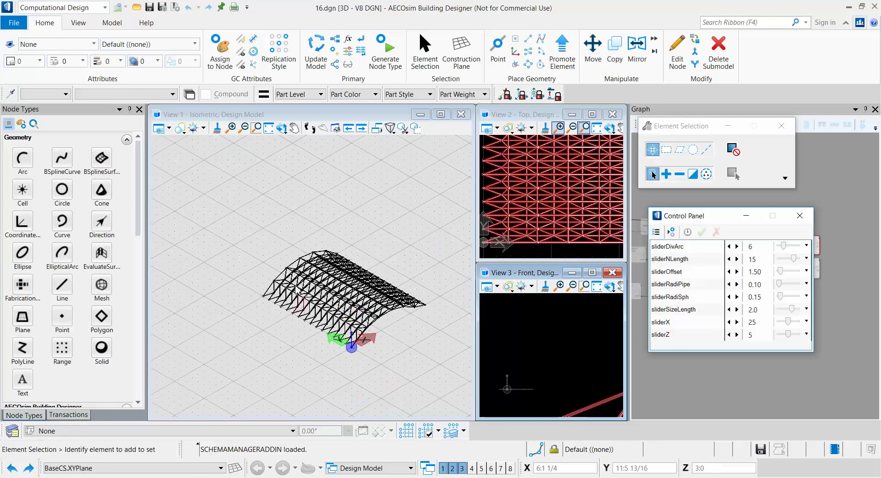
- Examine the sphere joints and connecting pipes at the space frame's edge in a close-up isometric view
{"action": "scroll", "coordinate": [377, 330], "scroll_direction": "up", "scroll_amount": 2}
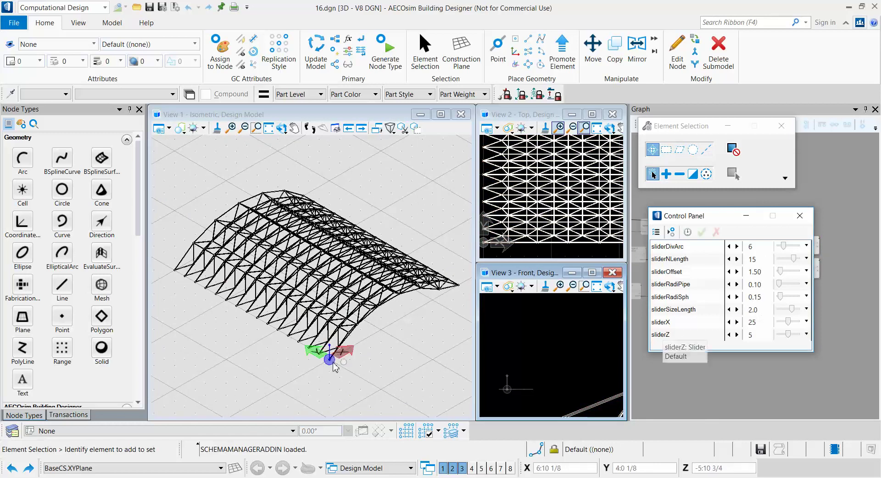
{"action": "scroll", "coordinate": [346, 330], "scroll_direction": "up", "scroll_amount": 2}
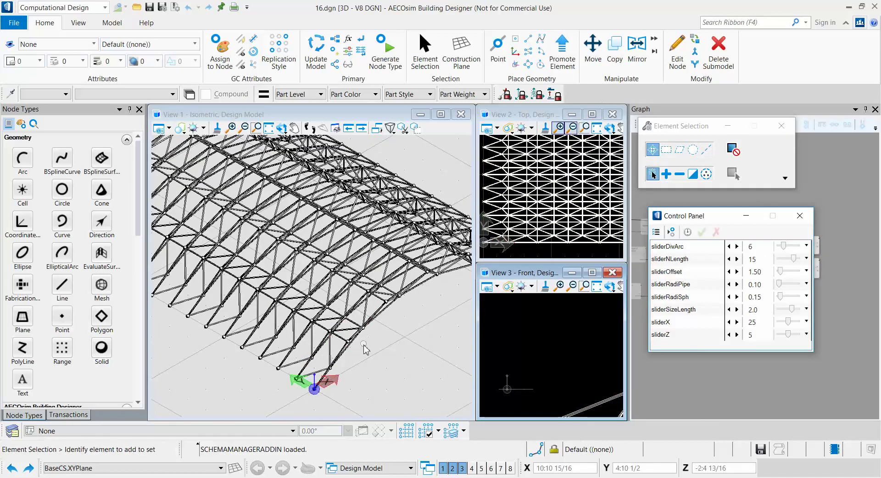
{"action": "scroll", "coordinate": [365, 350], "scroll_direction": "up", "scroll_amount": 2}
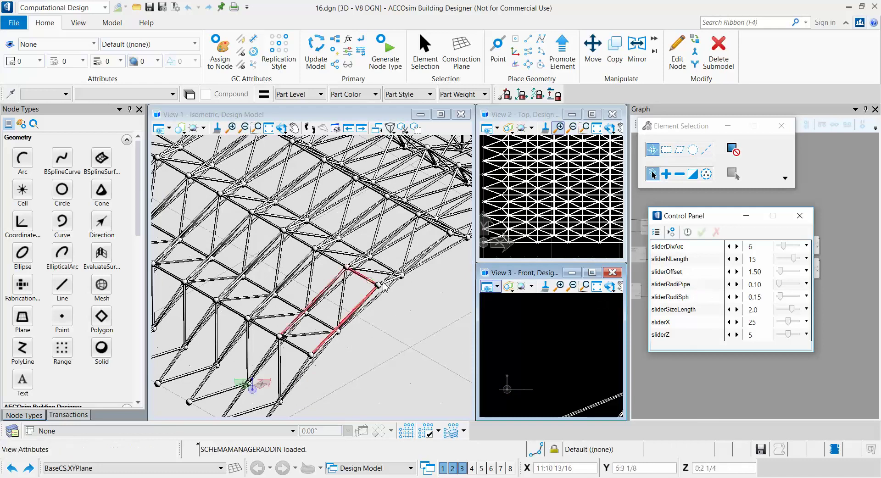
{"action": "scroll", "coordinate": [329, 270], "scroll_direction": "up", "scroll_amount": 5}
{"action": "scroll", "coordinate": [330, 270], "scroll_direction": "up", "scroll_amount": 5}
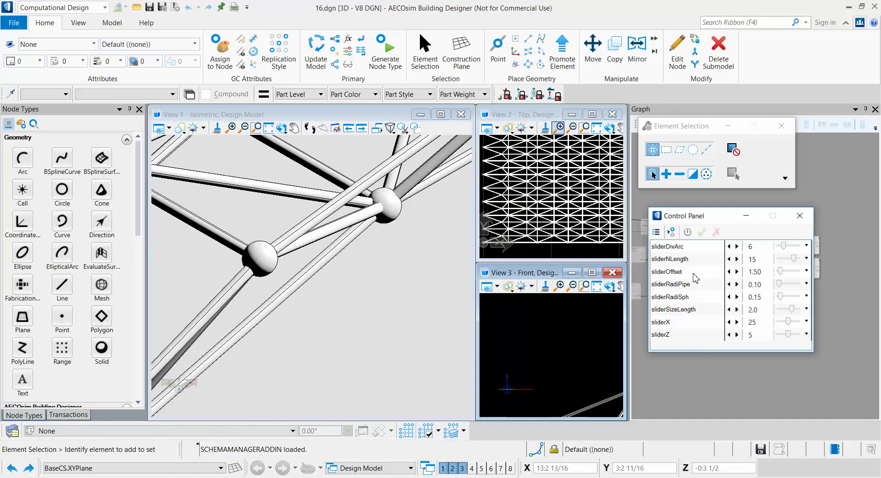
- Set sliderRadiPipe to 0.20 to thicken the space frame's pipes
{"action": "left_click", "coordinate": [754, 285]}
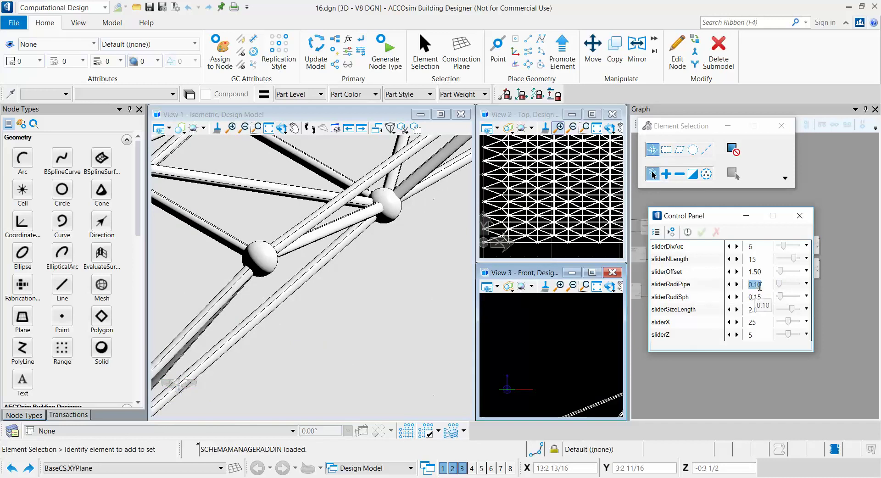
{"action": "double_click", "coordinate": [762, 286]}
{"action": "key", "text": "Return"}
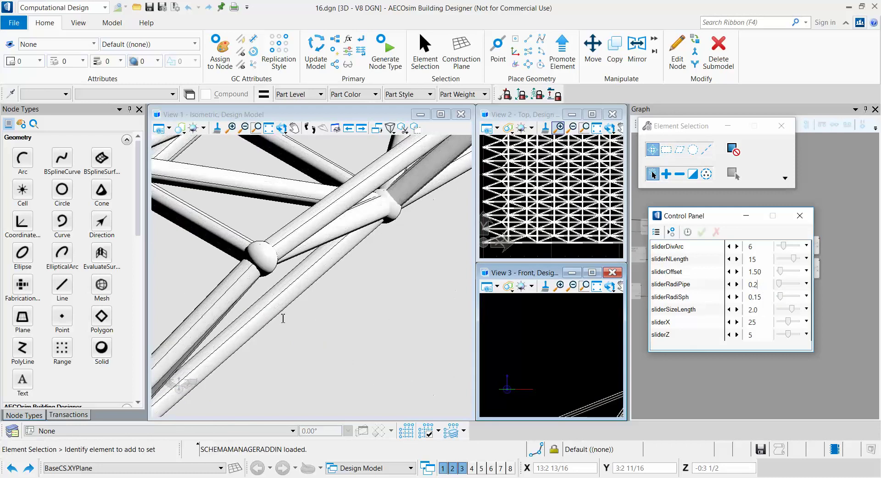
- Set sliderRadiSph to 0.25 to enlarge the sphere joints relative to the pipes
{"action": "scroll", "coordinate": [327, 334], "scroll_direction": "down", "scroll_amount": 2}
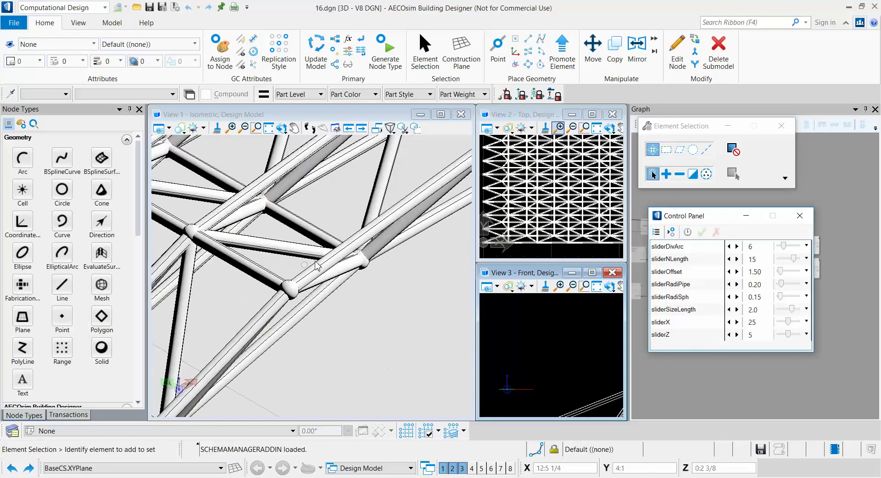
{"action": "left_click", "coordinate": [766, 301]}
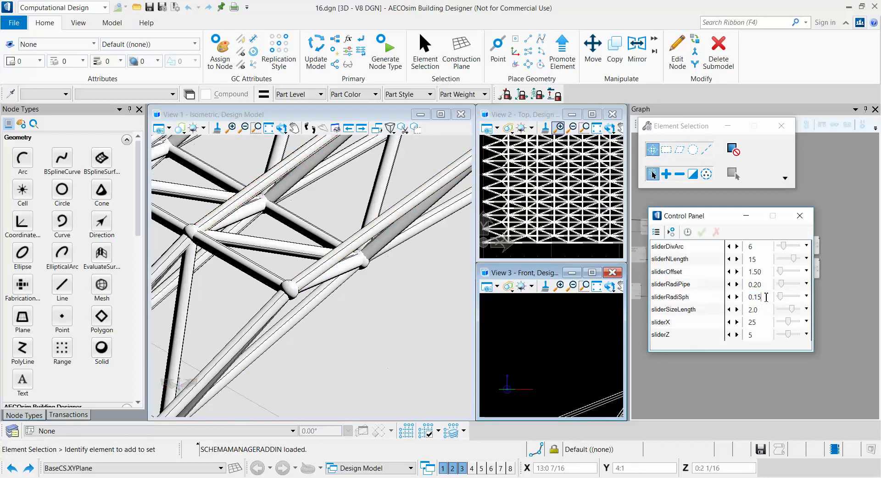
{"action": "type", "text": "0.2"}
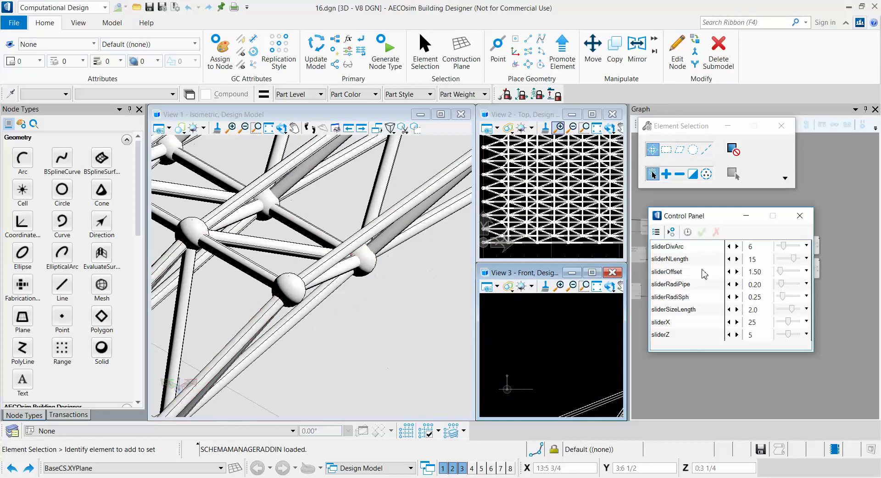
- Examine the whole arched space frame, with its pipes and sphere joints, from several angles and distances in View 1
{"action": "scroll", "coordinate": [395, 315], "scroll_direction": "down", "scroll_amount": 8}
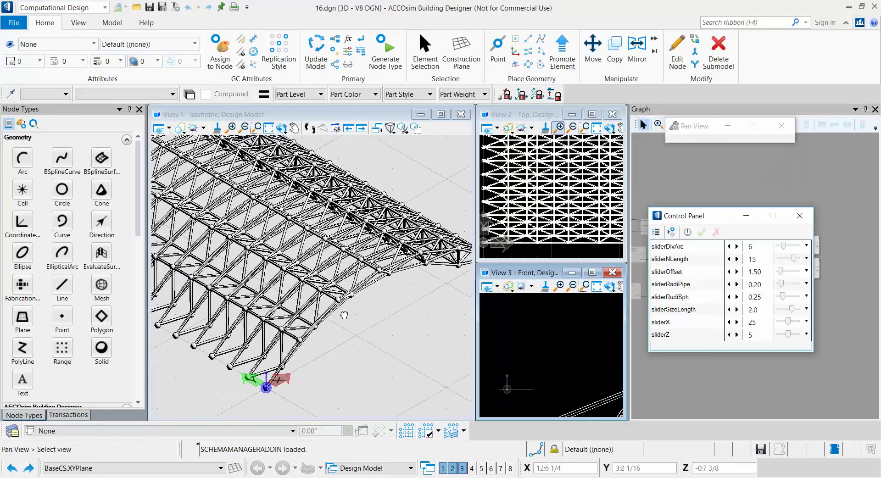
{"action": "middle_click_drag", "start_coordinate": [347, 330], "coordinate": [289, 331]}
{"action": "scroll", "coordinate": [332, 332], "scroll_direction": "down", "scroll_amount": 2}
{"action": "mouse_move", "coordinate": [289, 331]}
{"action": "middle_mouse_down", "text": "shift"}
{"action": "mouse_move", "coordinate": [277, 319]}
{"action": "mouse_move", "coordinate": [300, 327]}
{"action": "middle_mouse_up", "text": "shift"}
{"action": "middle_click_drag", "start_coordinate": [289, 327], "coordinate": [344, 346]}
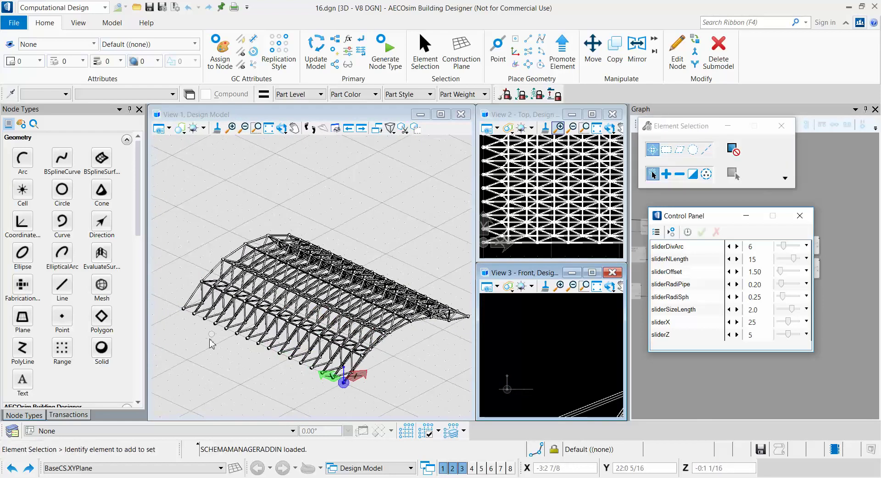
{"action": "scroll", "coordinate": [195, 303], "scroll_direction": "up", "scroll_amount": 3}
{"action": "scroll", "coordinate": [283, 311], "scroll_direction": "down", "scroll_amount": 2}
{"action": "middle_click_drag", "start_coordinate": [283, 312], "coordinate": [271, 312]}
{"action": "middle_click_drag", "start_coordinate": [271, 312], "coordinate": [270, 342], "text": "shift"}
{"action": "scroll", "coordinate": [249, 294], "scroll_direction": "up", "scroll_amount": 3}
{"action": "scroll", "coordinate": [249, 294], "scroll_direction": "down", "scroll_amount": 3}
{"action": "middle_click_drag", "start_coordinate": [318, 295], "coordinate": [258, 292]}
{"action": "mouse_move", "coordinate": [306, 293]}
{"action": "middle_mouse_down"}
{"action": "mouse_move", "coordinate": [252, 299]}
{"action": "mouse_move", "coordinate": [277, 285]}
{"action": "mouse_move", "coordinate": [298, 289]}
{"action": "middle_mouse_up"}
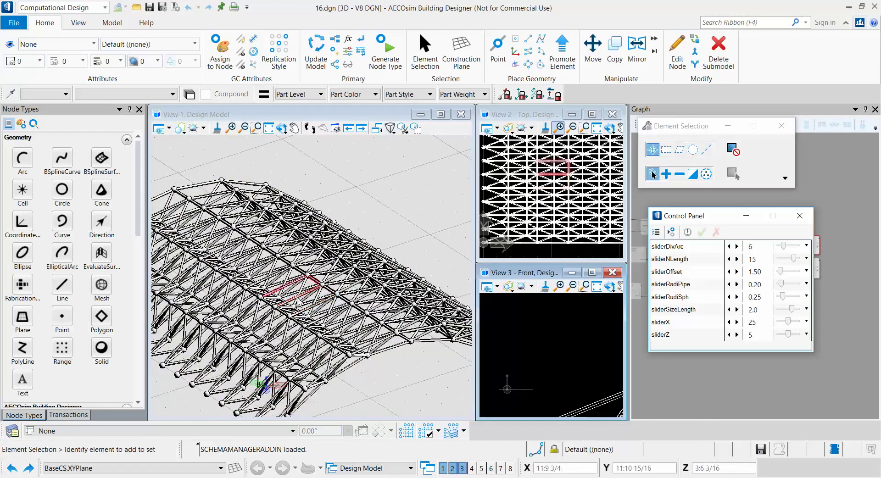
{"action": "middle_click_drag", "start_coordinate": [330, 288], "coordinate": [356, 274], "text": "shift"}
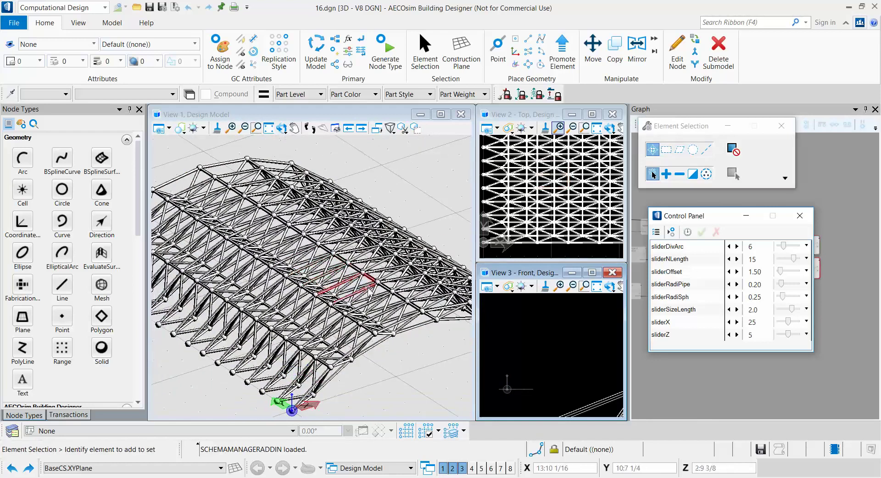
{"action": "mouse_move", "coordinate": [400, 316]}
{"action": "middle_mouse_down"}
{"action": "mouse_move", "coordinate": [391, 302]}
{"action": "mouse_move", "coordinate": [391, 313]}
{"action": "middle_mouse_up"}
{"action": "scroll", "coordinate": [392, 303], "scroll_direction": "down", "scroll_amount": 3}
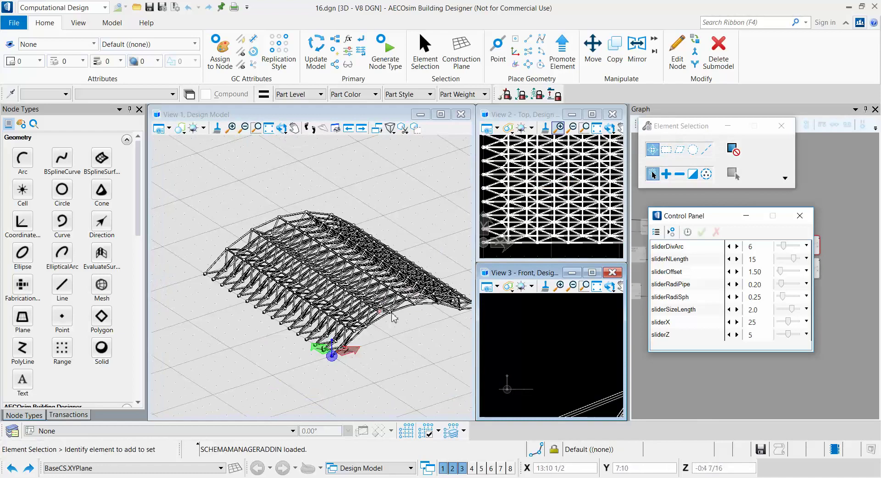
- Bring the node network behind the space frame into view in the Graph
{"action": "left_click", "coordinate": [760, 376]}
{"action": "scroll", "coordinate": [771, 378], "scroll_direction": "down", "scroll_amount": 3}
{"action": "left_click_drag", "start_coordinate": [788, 387], "coordinate": [798, 400]}
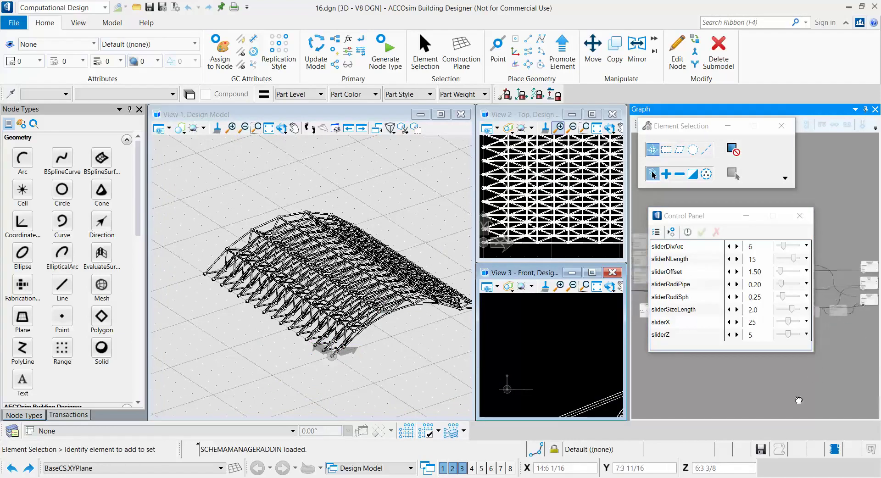